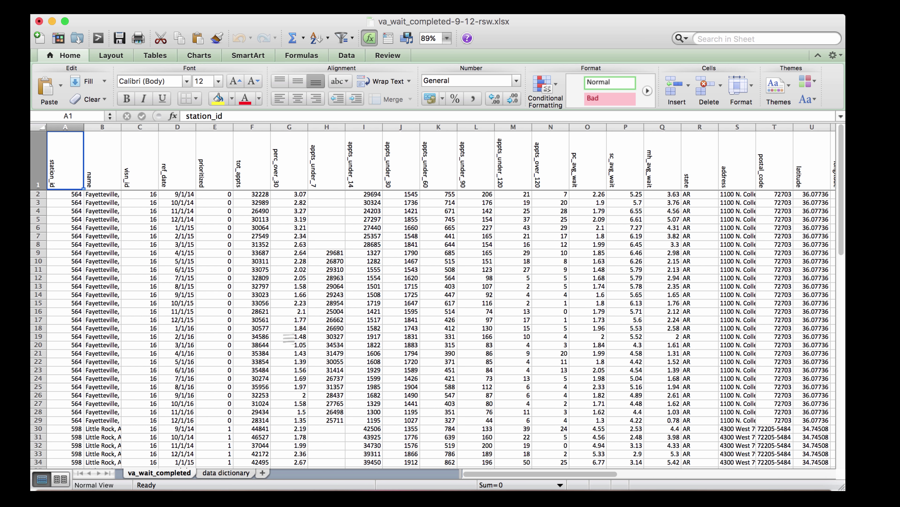
- Review the column headers of the va_wait_completed sheet, moving from station_id through the appointment, wait-time and address fields
{"action": "key", "text": "Right"}
{"action": "key", "text": "Right"}
{"action": "key", "text": "Right"}
{"action": "key", "text": "Right"}
{"action": "key", "text": "Right"}
{"action": "key", "text": "Right"}
{"action": "key", "text": "Right"}
{"action": "key", "text": "Right"}
{"action": "key", "text": "Right"}
{"action": "key", "text": "Right"}
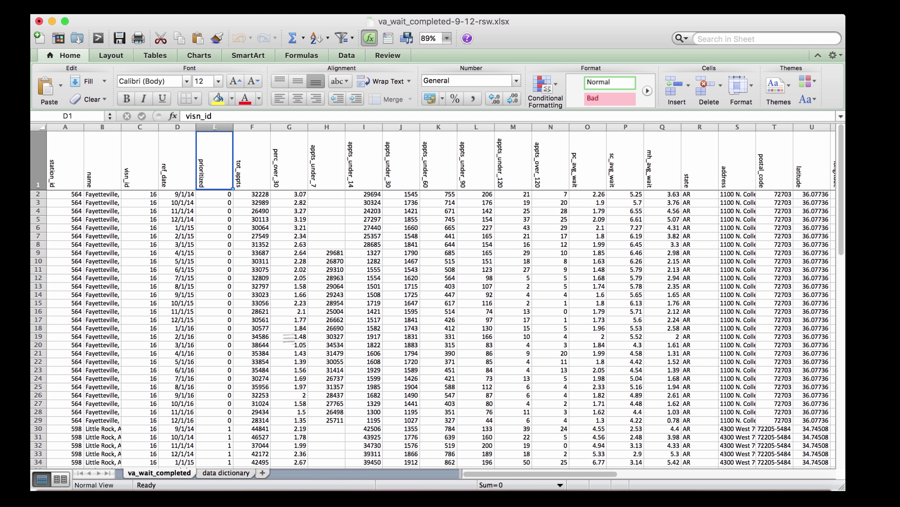
{"action": "key", "text": "Right"}
{"action": "key", "text": "Right"}
{"action": "key", "text": "Right"}
{"action": "key", "text": "Right"}
{"action": "key", "text": "Right"}
{"action": "key", "text": "Right"}
{"action": "key", "text": "Right"}
{"action": "key", "text": "Right"}
{"action": "key", "text": "Right"}
{"action": "key", "text": "Right"}
{"action": "key", "text": "Right"}
{"action": "key", "text": "Right"}
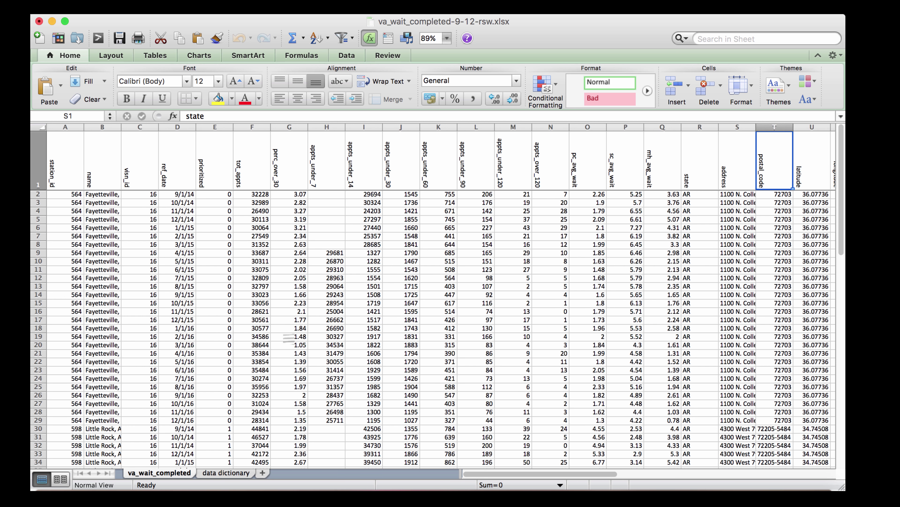
{"action": "key", "text": "Right"}
{"action": "key", "text": "Right"}
{"action": "key", "text": "Right"}
{"action": "key", "text": "Right"}
{"action": "key", "text": "Right"}
{"action": "key", "text": "Right"}
{"action": "key", "text": "Right"}
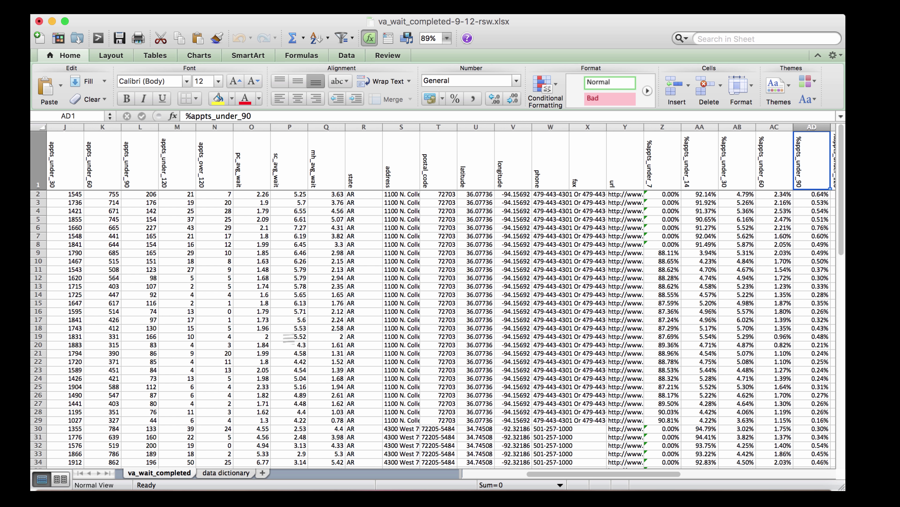
- Examine the percentage columns at the end of the header row, from %appts_under_7 to %appts_over_120
{"action": "key", "text": "Left"}
{"action": "key", "text": "Left"}
{"action": "key", "text": "Left"}
{"action": "key", "text": "Left"}
{"action": "key", "text": "Right"}
{"action": "key", "text": "Right"}
{"action": "key", "text": "Right"}
{"action": "key", "text": "Right"}
{"action": "key", "text": "Right"}
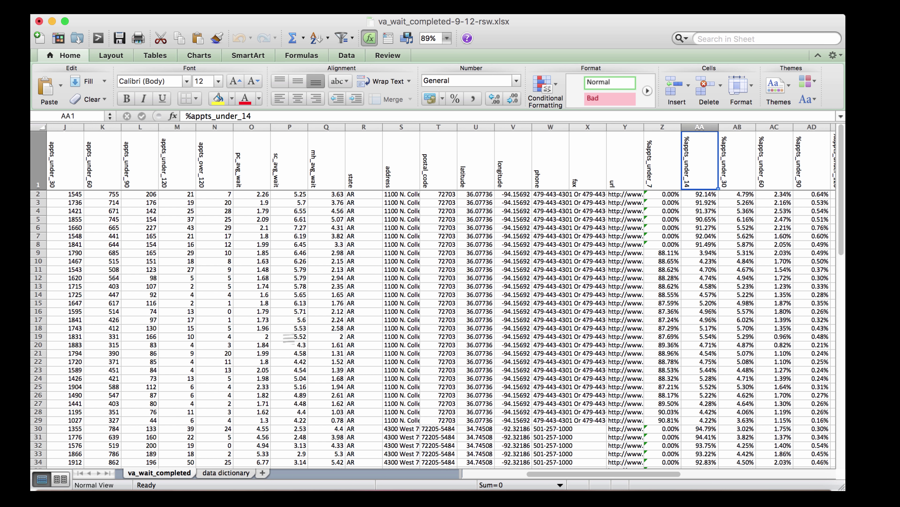
{"action": "key", "text": "Right"}
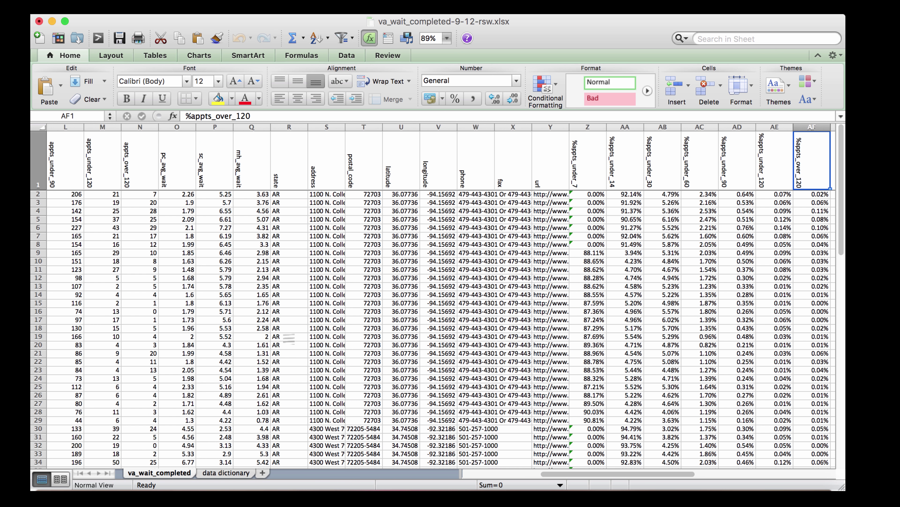
{"action": "key", "text": "Right"}
{"action": "key", "text": "Left"}
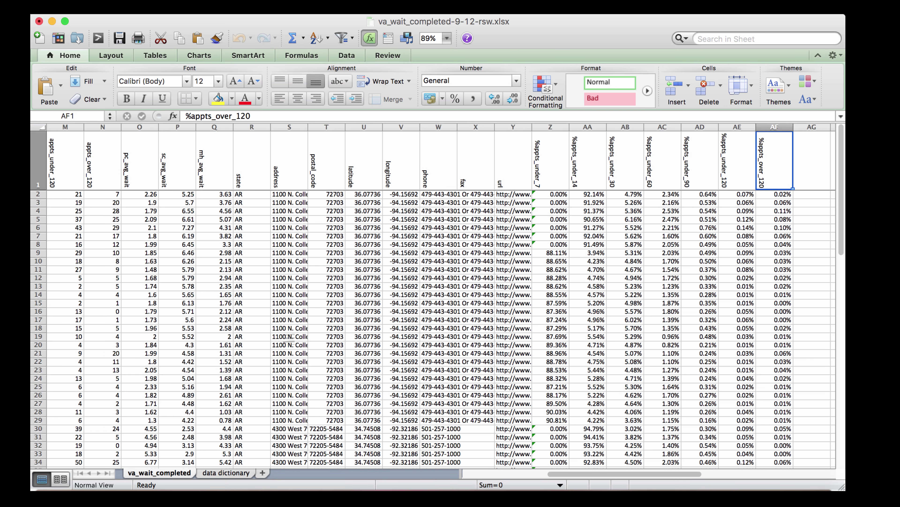
- Select the whole data table including its headers, from cell A1 through AF57
{"action": "key", "text": "Left"}
{"action": "key", "text": "Left"}
{"action": "key", "text": "Left"}
{"action": "key", "text": "Left"}
{"action": "key", "text": "Left"}
{"action": "key", "text": "Left"}
{"action": "key", "text": "Left"}
{"action": "key", "text": "Left"}
{"action": "key", "text": "Left"}
{"action": "key", "text": "Left"}
{"action": "key", "text": "Left"}
{"action": "key", "text": "Left"}
{"action": "key", "text": "Left"}
{"action": "key", "text": "Left"}
{"action": "key", "text": "Left"}
{"action": "key", "text": "Left"}
{"action": "key", "text": "Left"}
{"action": "key", "text": "Left"}
{"action": "key", "text": "Left"}
{"action": "key", "text": "Left"}
{"action": "key", "text": "Left"}
{"action": "key", "text": "Left"}
{"action": "key", "text": "Left"}
{"action": "key", "text": "Left"}
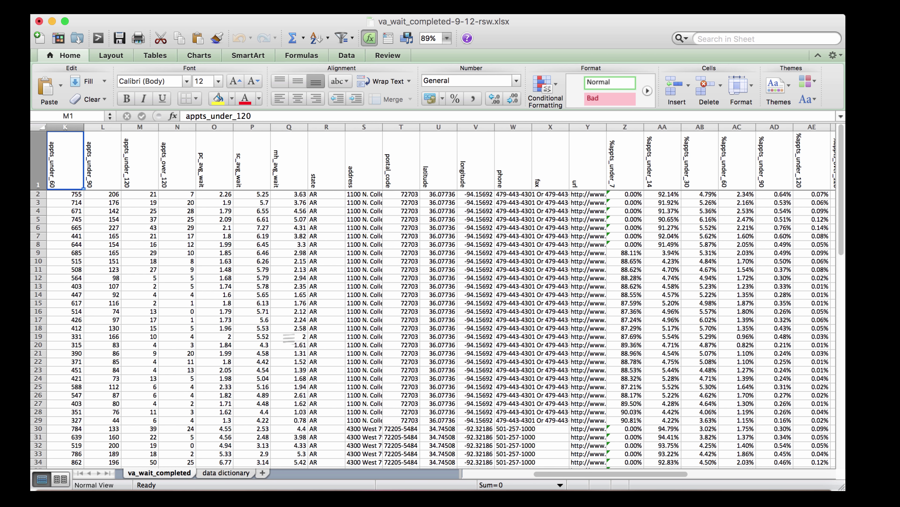
{"action": "key", "text": "Left"}
{"action": "key", "text": "Left"}
{"action": "key", "text": "Left"}
{"action": "key", "text": "Left"}
{"action": "key", "text": "Left"}
{"action": "key", "text": "Left"}
{"action": "key", "text": "Left"}
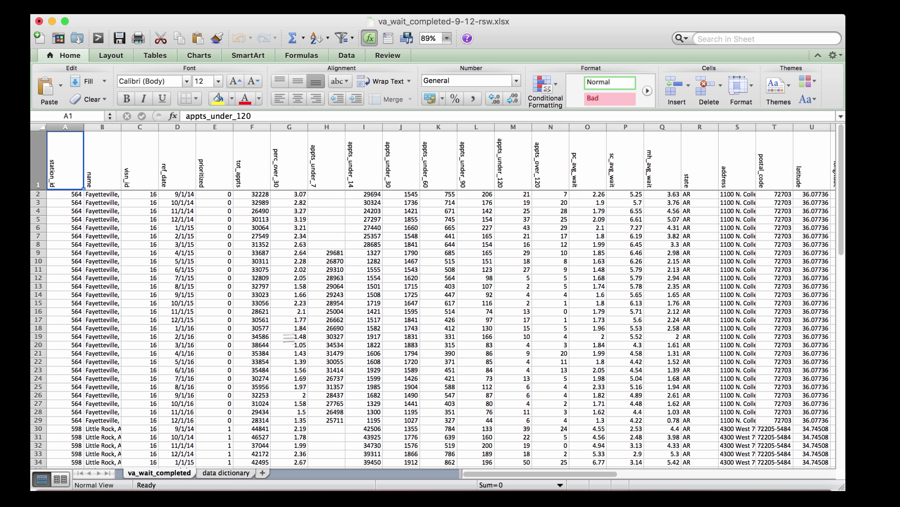
{"action": "key", "text": "super+shift+Right"}
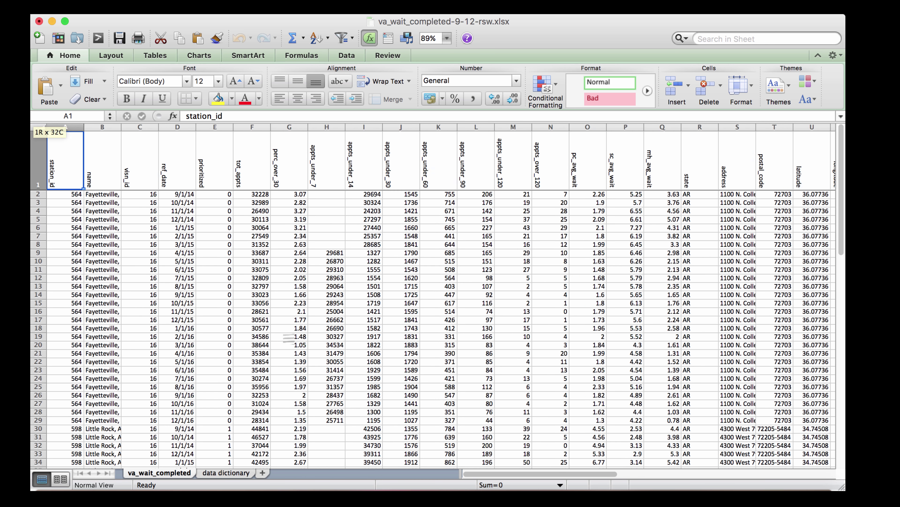
{"action": "key", "text": "super+shift+Down"}
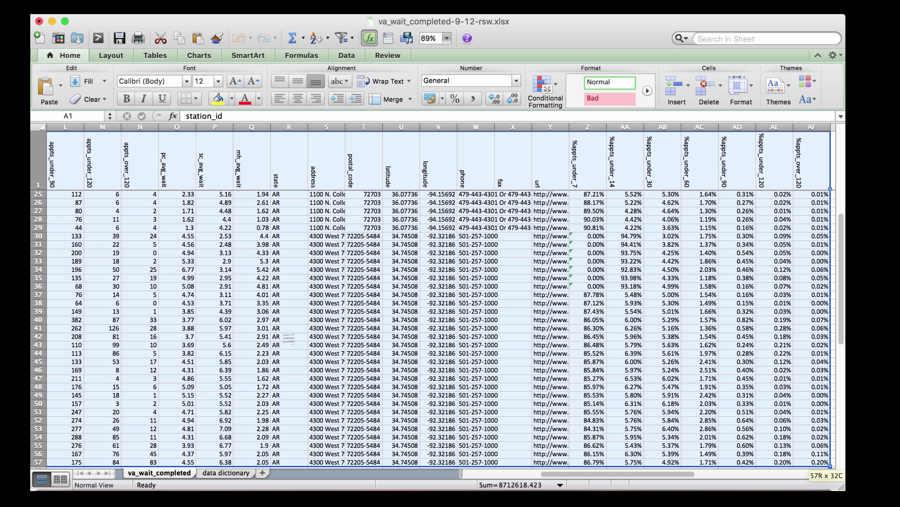
{"action": "scroll", "coordinate": [440, 330], "scroll_direction": "down", "scroll_amount": 5}
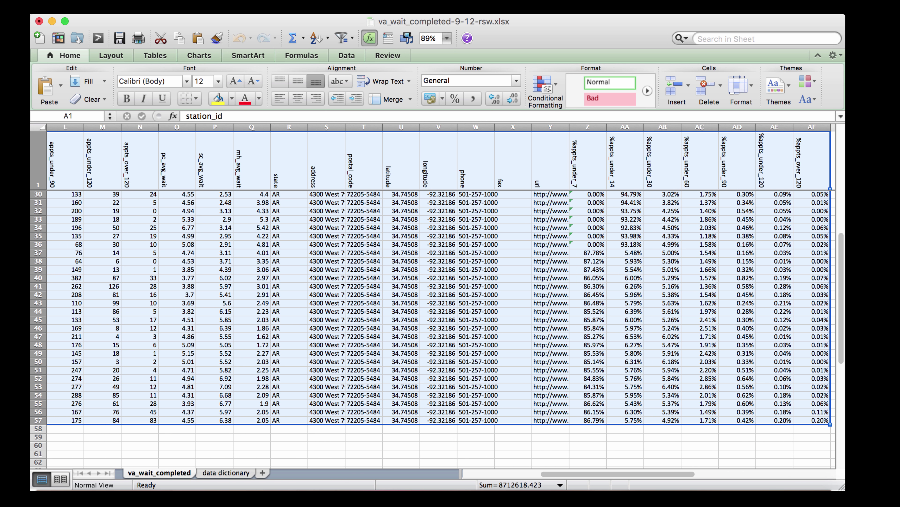
- Create a PivotTable from the selected range on a new worksheet
{"action": "left_click", "coordinate": [299, 8]}
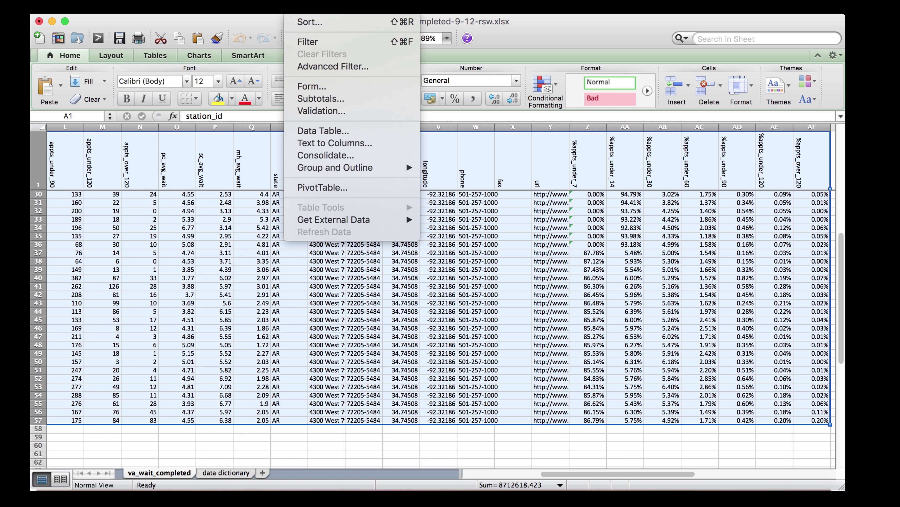
{"action": "left_click", "coordinate": [323, 188]}
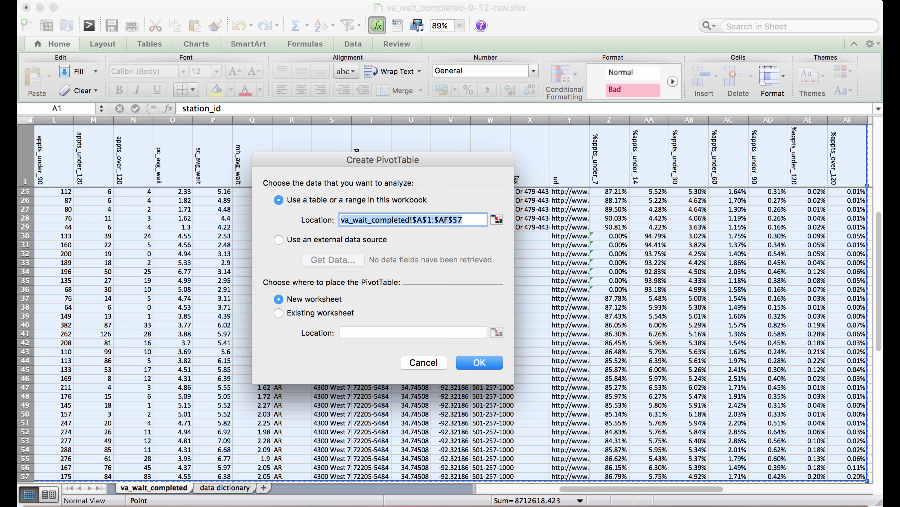
{"action": "key", "text": "Return"}
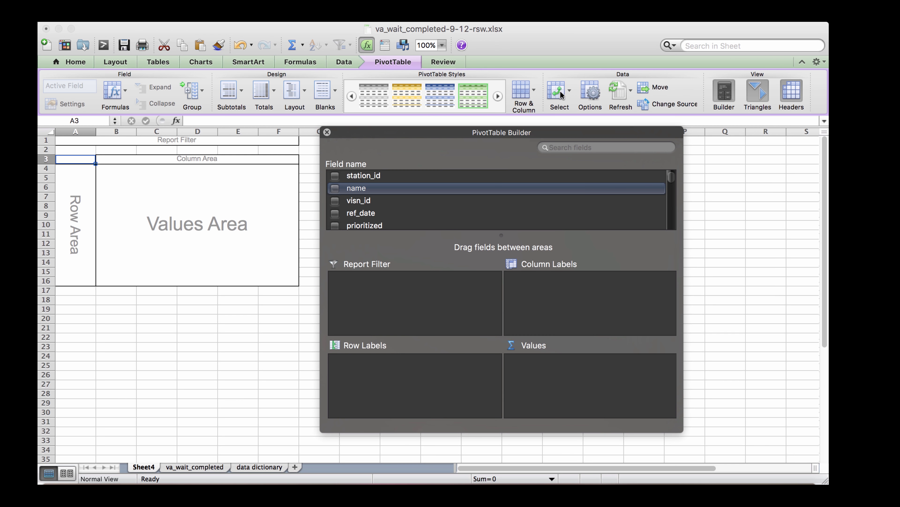
- Place the name field in the PivotTable's Column Labels and the ref_date field in its Row Labels
{"action": "left_click_drag", "start_coordinate": [392, 204], "coordinate": [261, 308]}
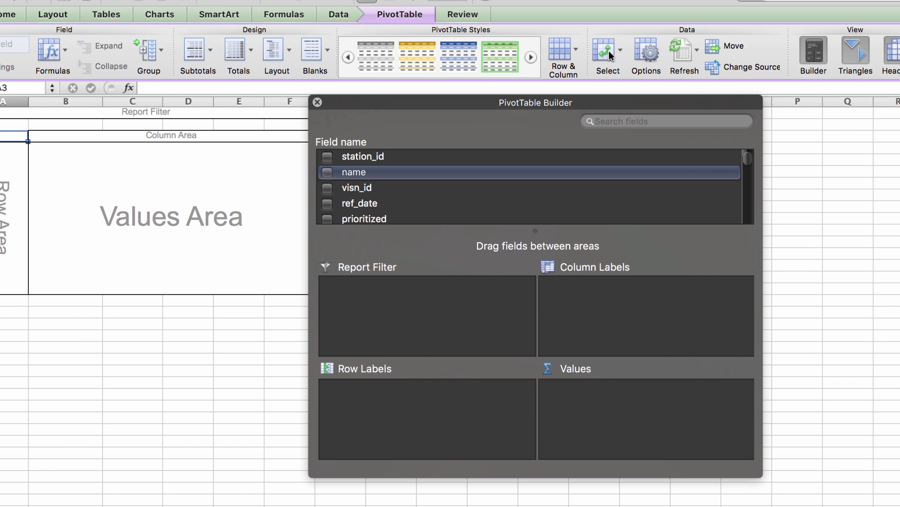
{"action": "left_click_drag", "start_coordinate": [353, 172], "coordinate": [624, 298]}
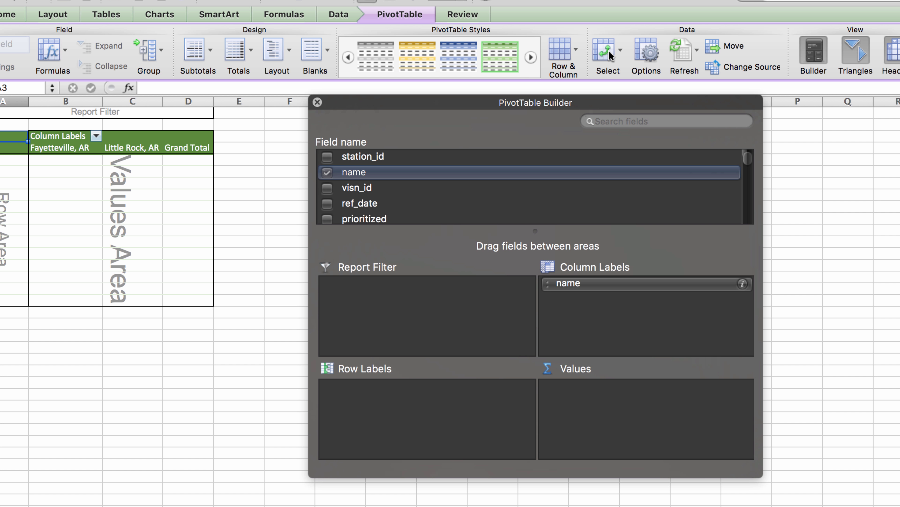
{"action": "left_click_drag", "start_coordinate": [568, 283], "coordinate": [593, 286]}
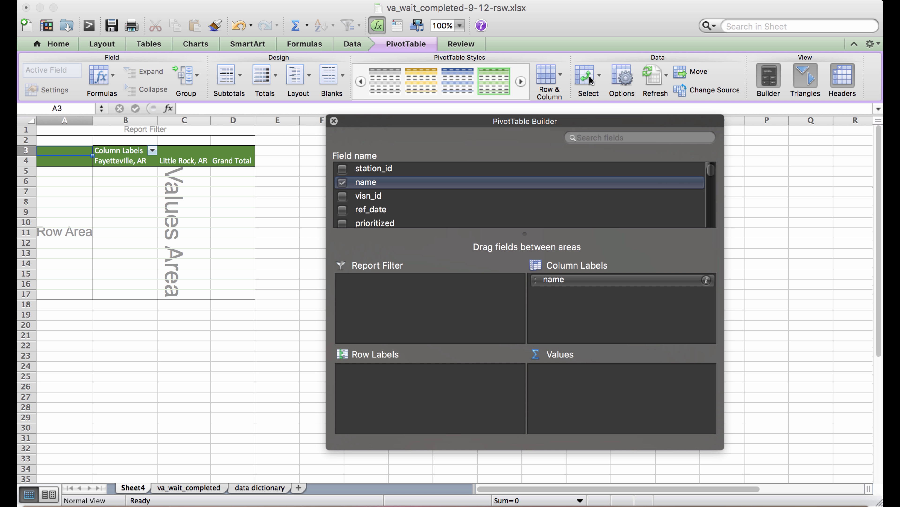
{"action": "scroll", "coordinate": [519, 195], "scroll_direction": "down", "scroll_amount": 1}
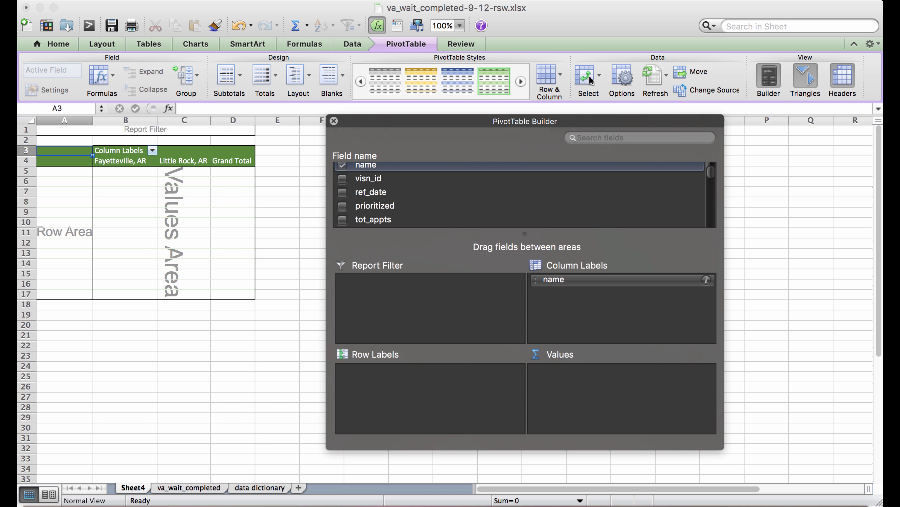
{"action": "mouse_move", "coordinate": [371, 191]}
{"action": "left_mouse_down"}
{"action": "mouse_move", "coordinate": [355, 239]}
{"action": "mouse_move", "coordinate": [361, 349]}
{"action": "mouse_move", "coordinate": [376, 381]}
{"action": "left_mouse_up"}
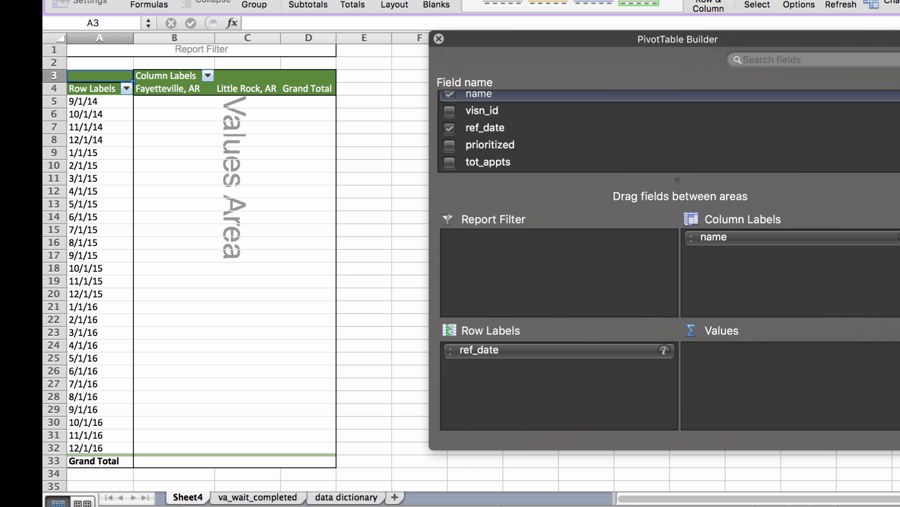
- Add perc_over_30 to the PivotTable's Values and choose Average as its summary function
{"action": "scroll", "coordinate": [670, 131], "scroll_direction": "down", "scroll_amount": 3}
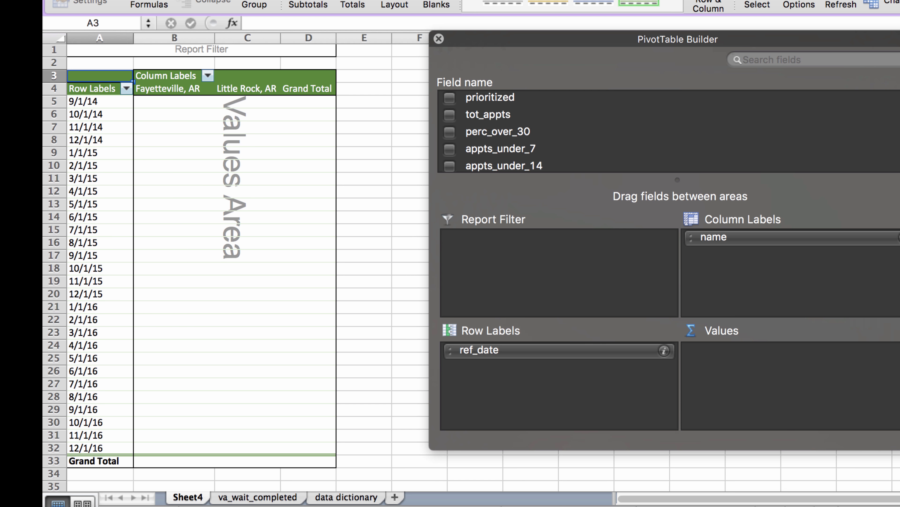
{"action": "left_click_drag", "start_coordinate": [497, 131], "coordinate": [719, 382]}
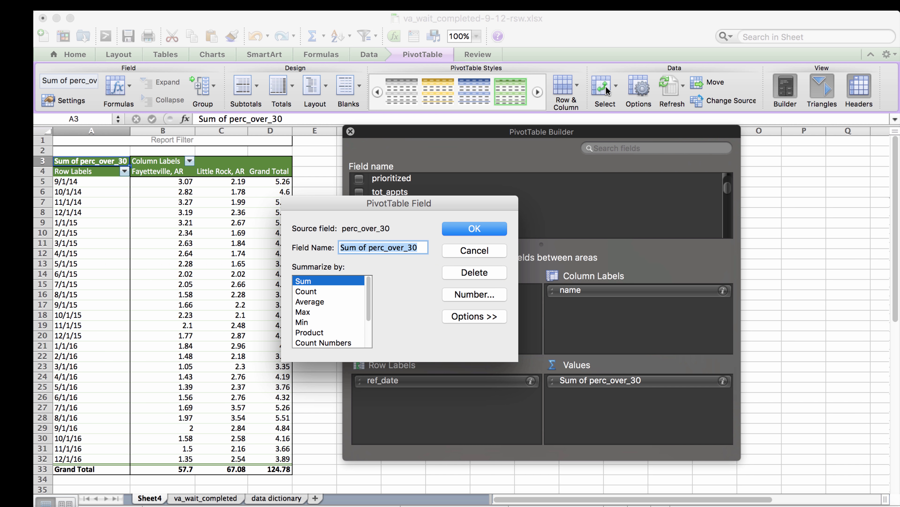
{"action": "key", "text": "Tab"}
{"action": "key", "text": "Down"}
{"action": "key", "text": "Down"}
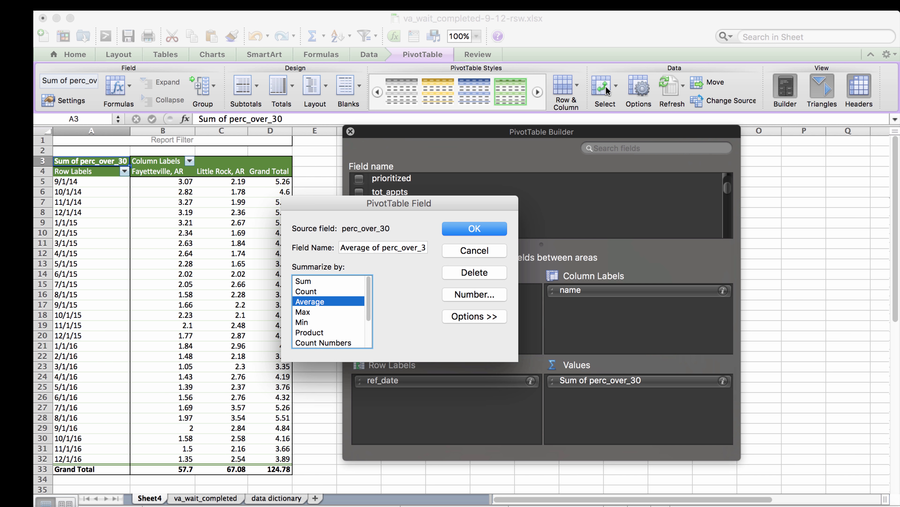
- Format the averaged perc_over_30 field as Number with 2 decimal places and apply the field settings
{"action": "key", "text": "super+n"}
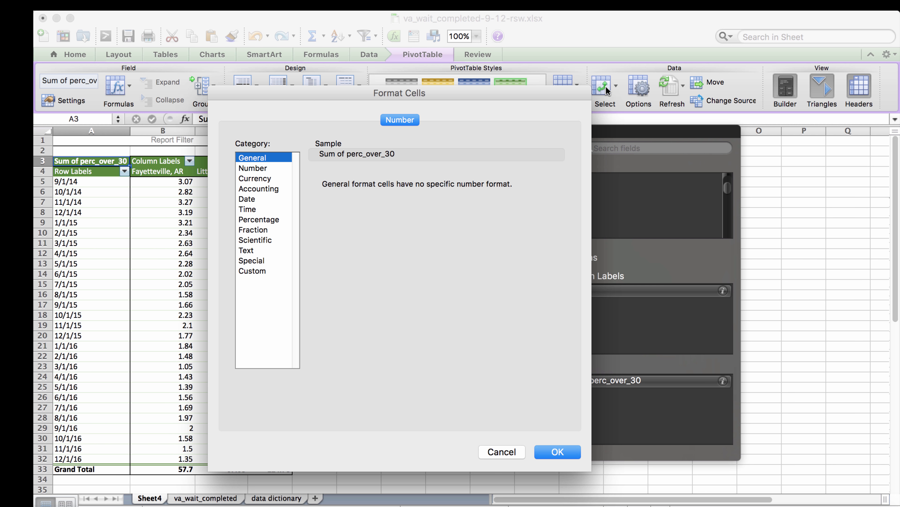
{"action": "key", "text": "Down"}
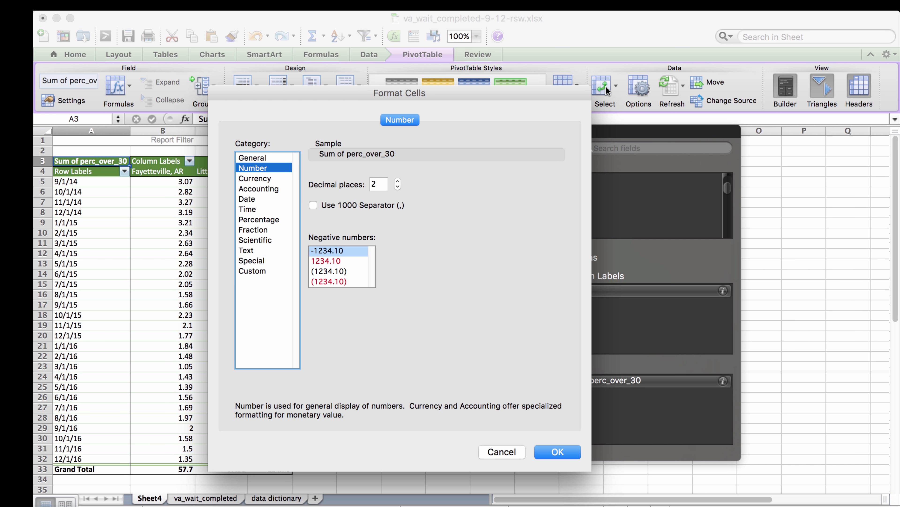
{"action": "key", "text": "Return"}
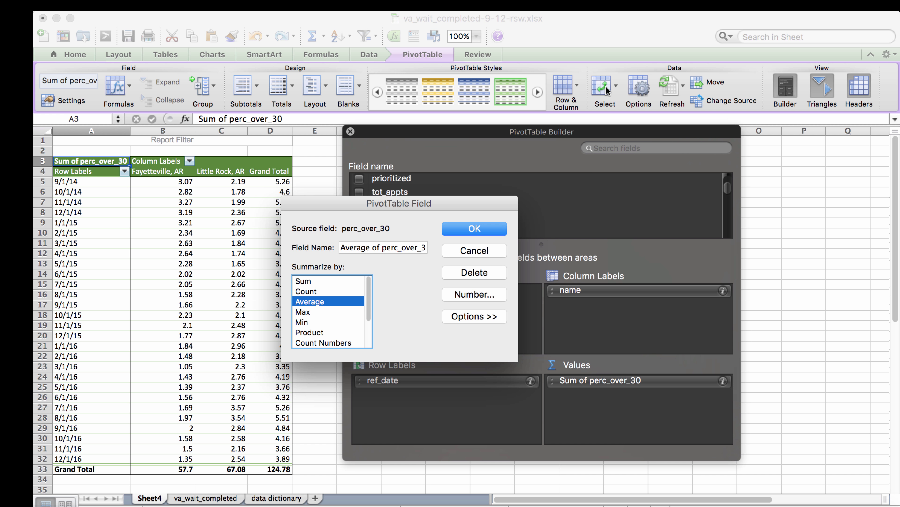
{"action": "key", "text": "Return"}
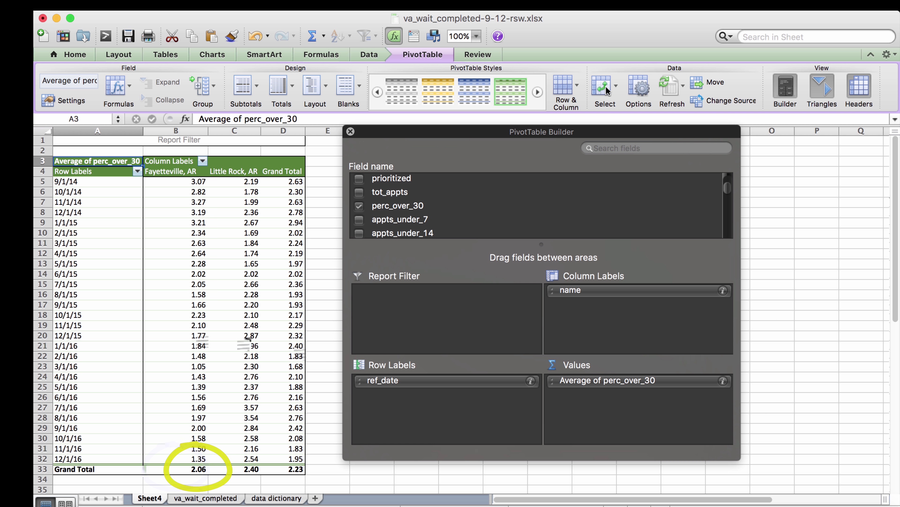
- Examine the Fayetteville, AR averages for the months from 7/1/16 to 12/1/16
{"action": "left_click", "coordinate": [187, 406]}
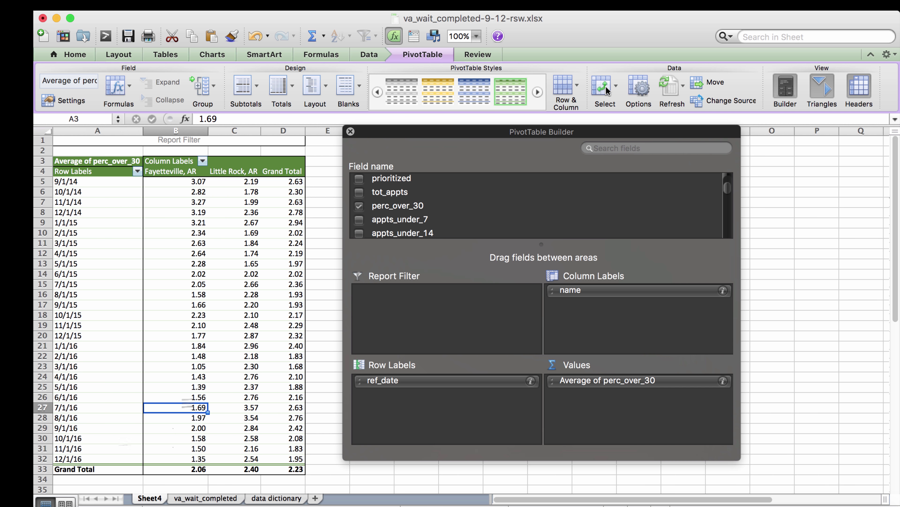
{"action": "key", "text": "Down"}
{"action": "key", "text": "Down"}
{"action": "key", "text": "Down"}
{"action": "key", "text": "Down"}
{"action": "key", "text": "Down"}
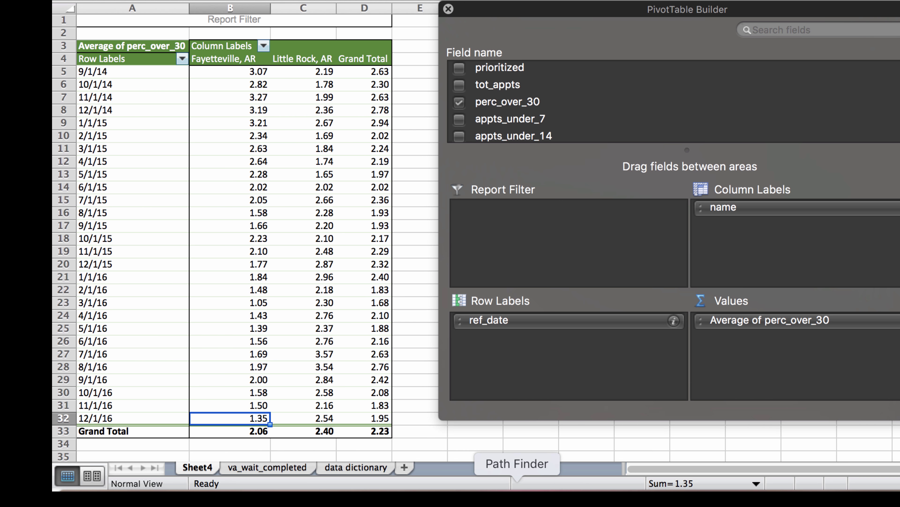
- Examine the Little Rock, AR averages for the last months of 2016 and its Grand Total
{"action": "key", "text": "Right"}
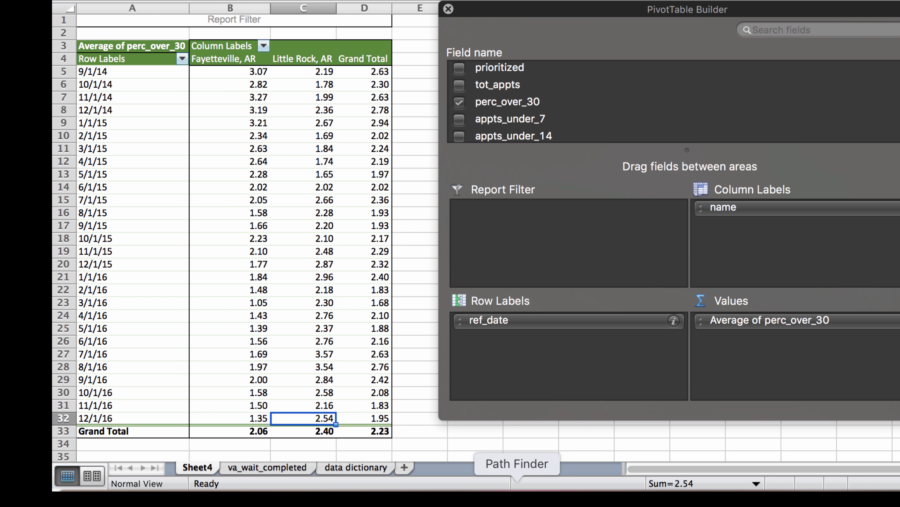
{"action": "key", "text": "Up"}
{"action": "key", "text": "Up"}
{"action": "key", "text": "Down"}
{"action": "key", "text": "Down"}
{"action": "key", "text": "Down"}
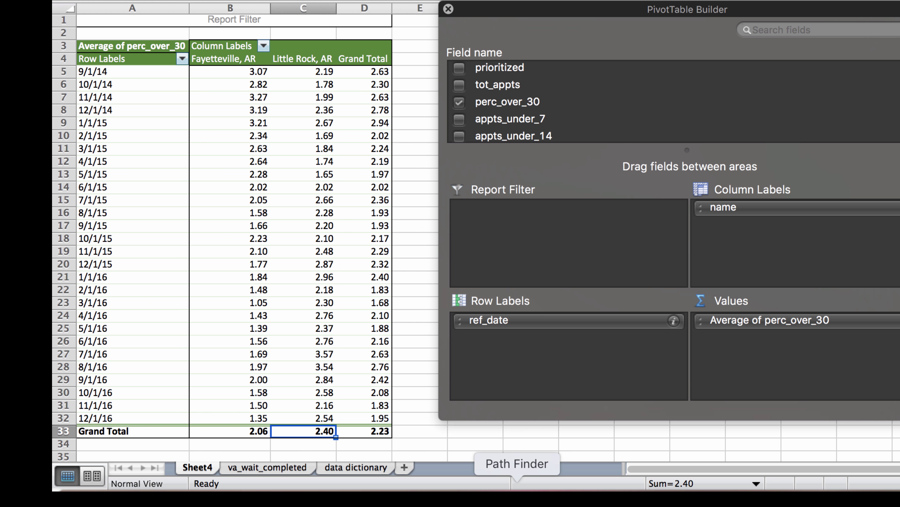
{"action": "key", "text": "Up"}
{"action": "key", "text": "Up"}
{"action": "key", "text": "Up"}
{"action": "key", "text": "Up"}
{"action": "key", "text": "Up"}
{"action": "key", "text": "Up"}
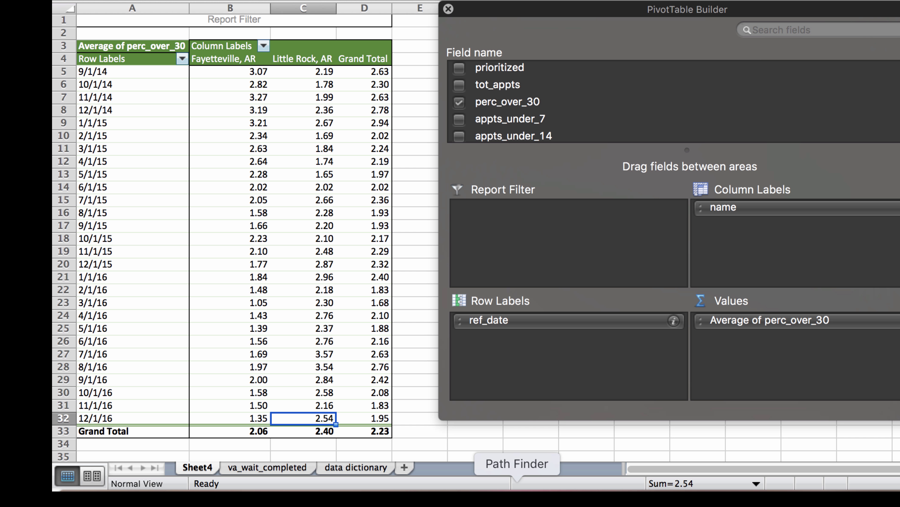